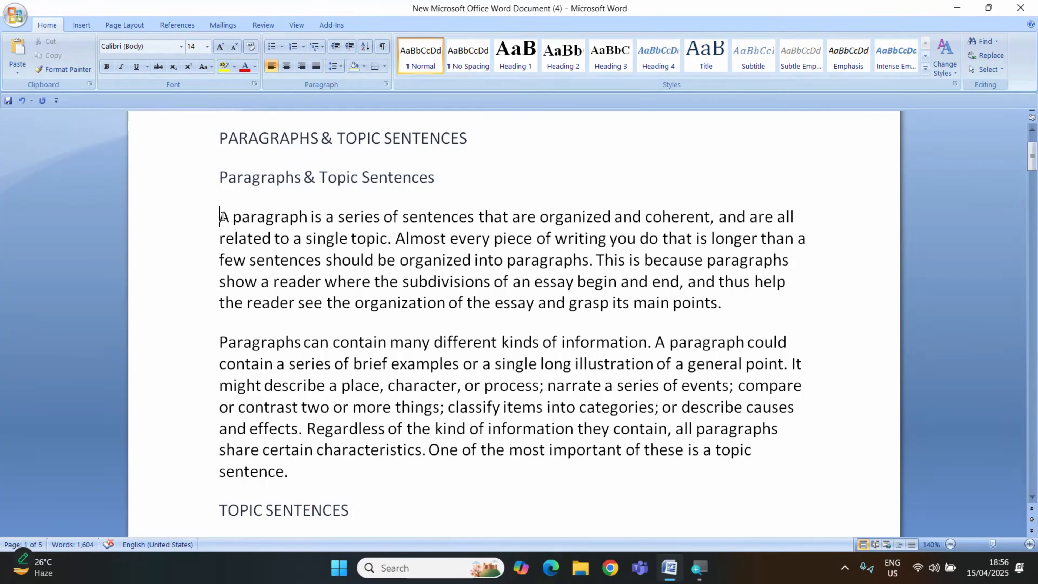
- Make the first body paragraph, starting "A paragraph is a series of sentences", bold, italic and underlined
left_click_drag(221, 214, 733, 305)
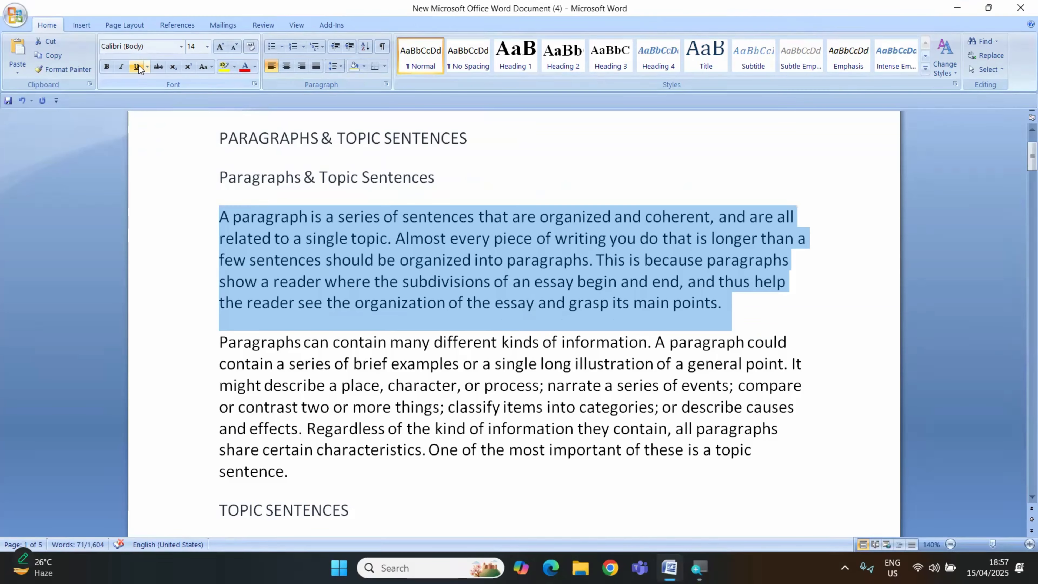
left_click(107, 66)
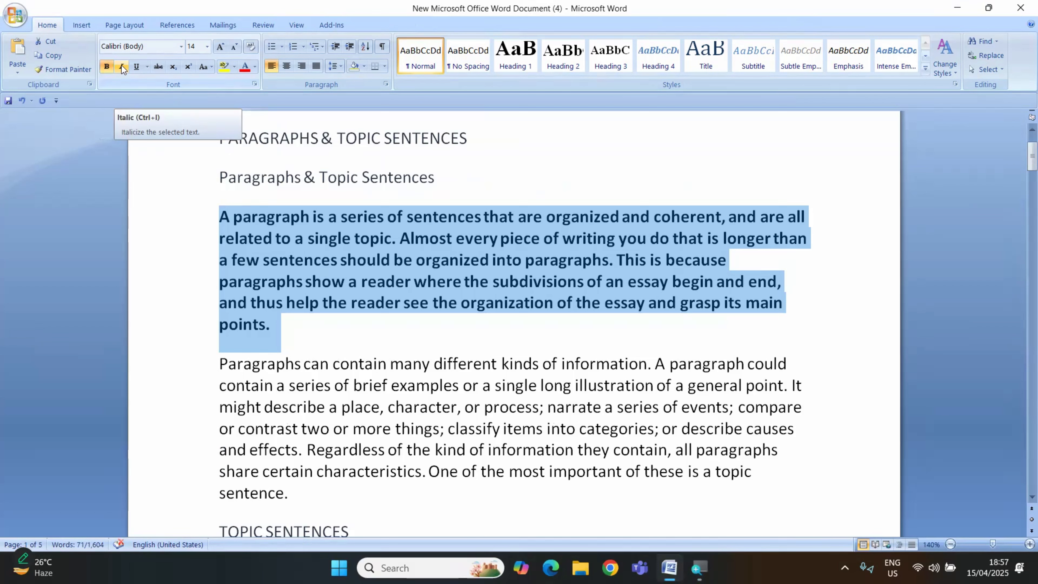
left_click(122, 65)
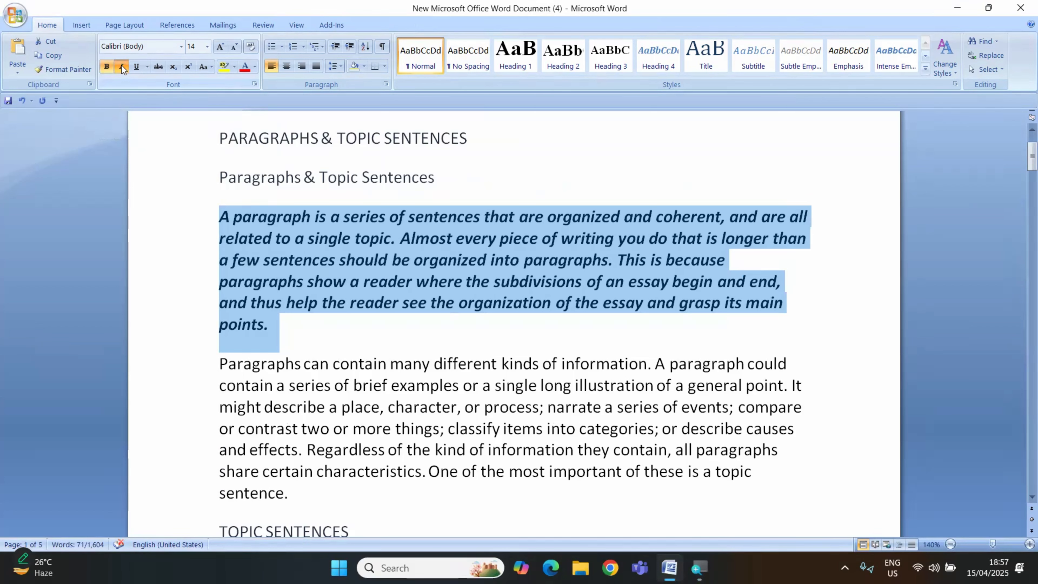
left_click(136, 65)
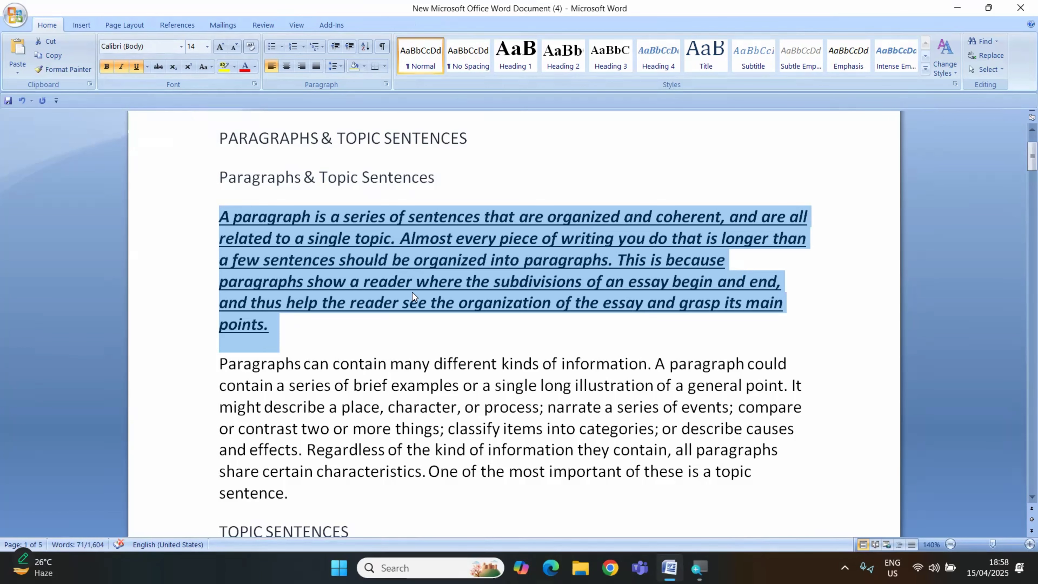
- Apply bold, italic and underline to the "A well-organized paragraph" paragraph under the TOPIC SENTENCES heading
scroll(412, 292, "down", 2)
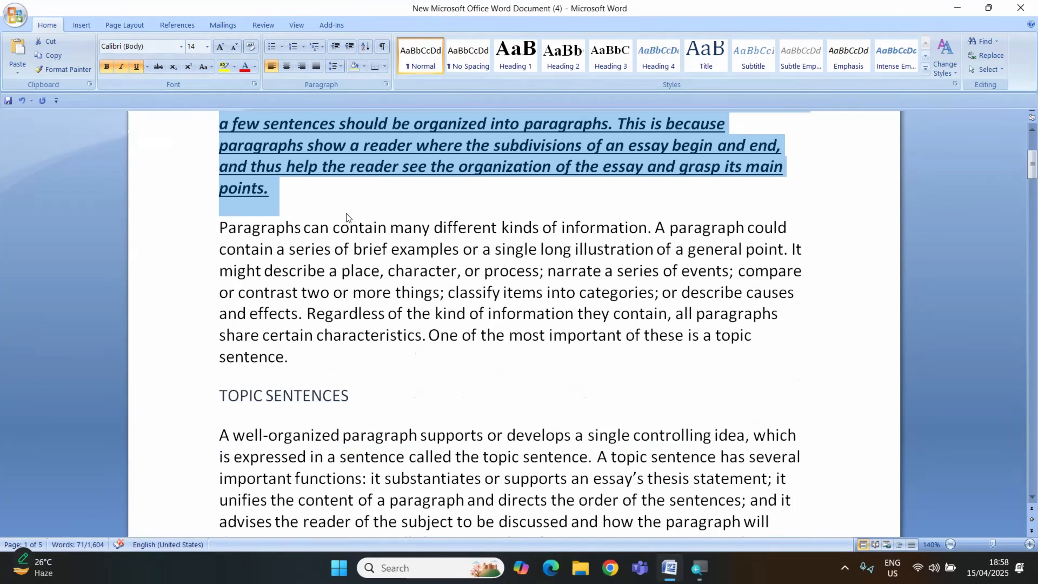
scroll(346, 214, "up", 1)
scroll(346, 213, "down", 3)
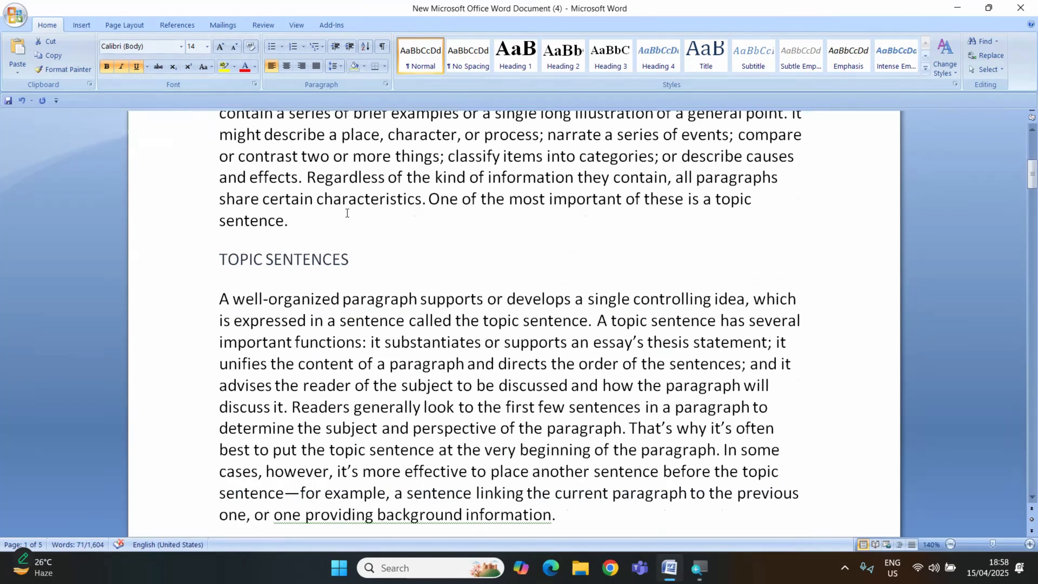
scroll(347, 213, "down", 2)
scroll(346, 212, "down", 1)
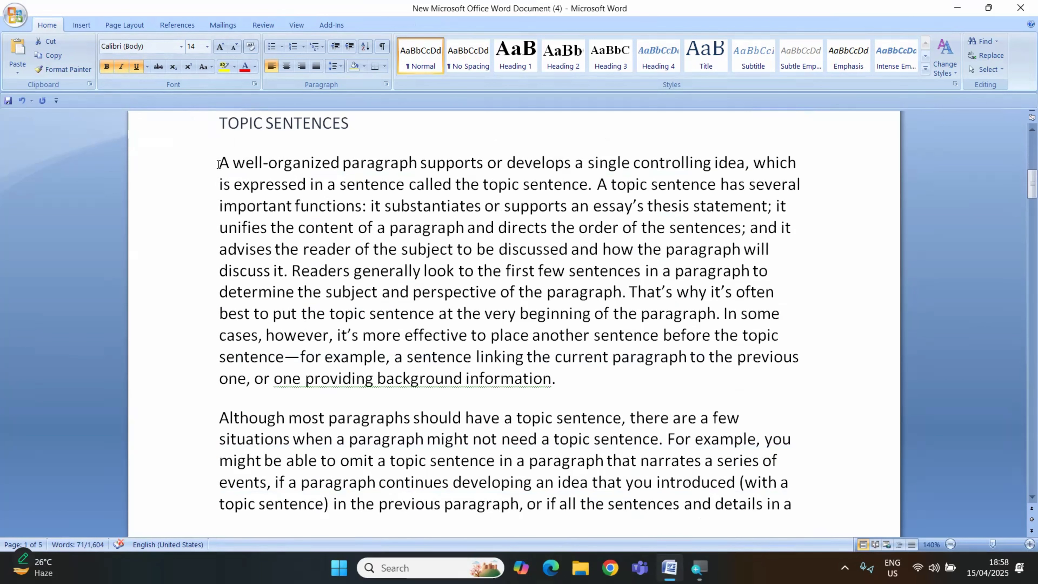
left_click_drag(218, 164, 560, 375)
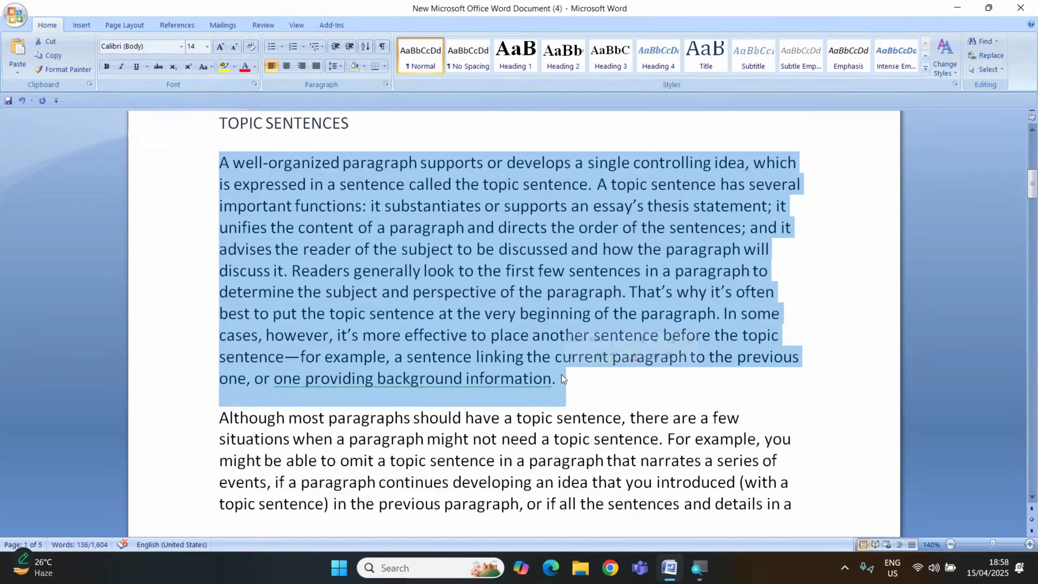
left_click(107, 67)
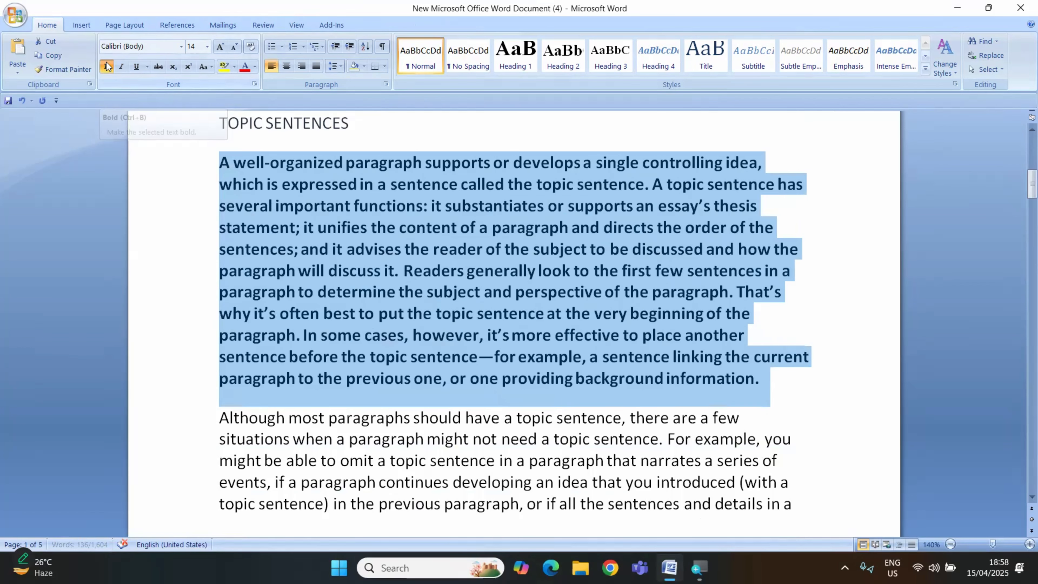
left_click(122, 67)
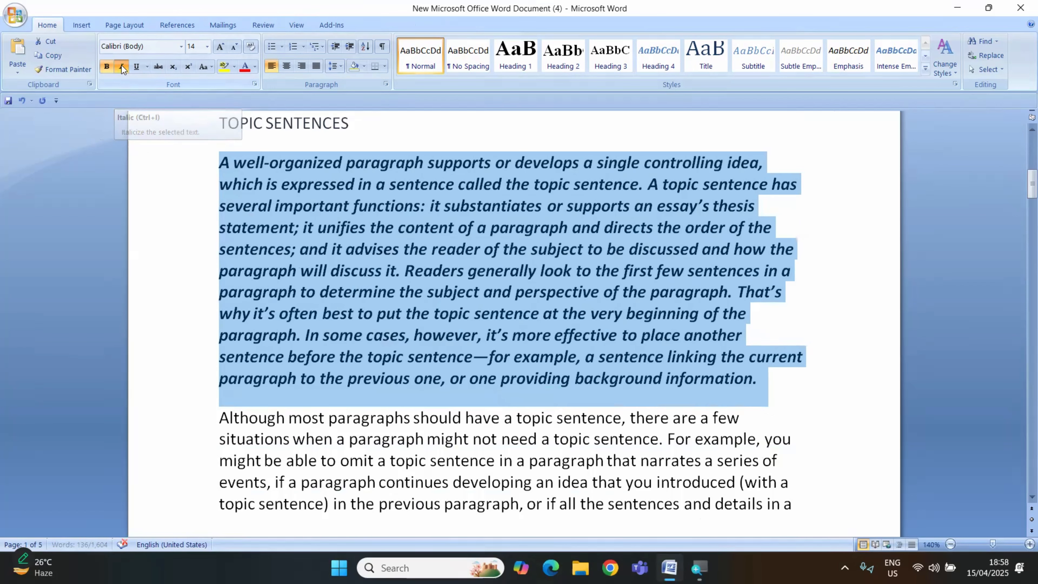
left_click(136, 67)
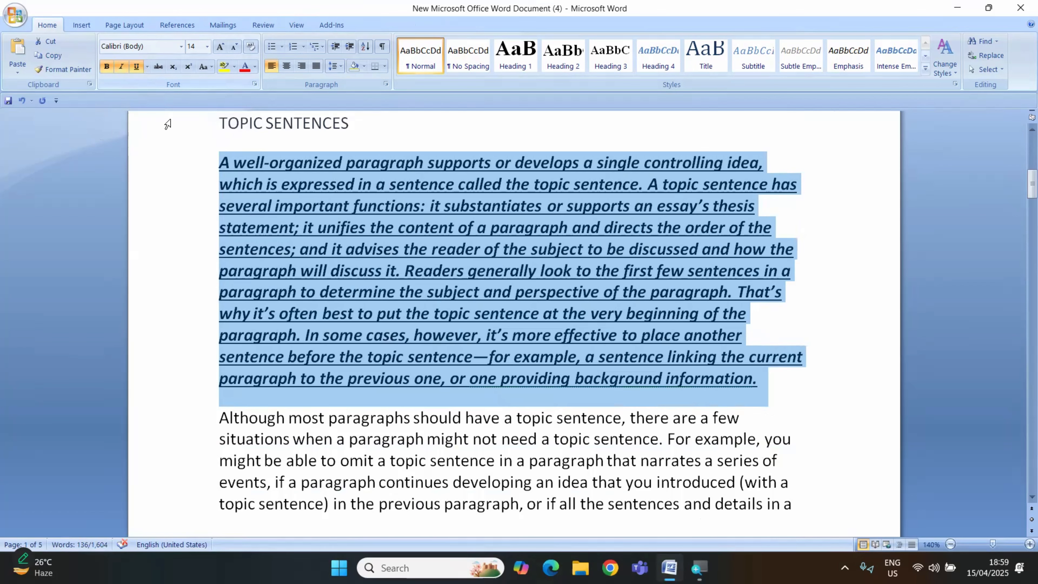
- Remove the bold, italic and underline formatting from the first body paragraph, starting "A paragraph is a series of sentences"
scroll(385, 300, "up", 2)
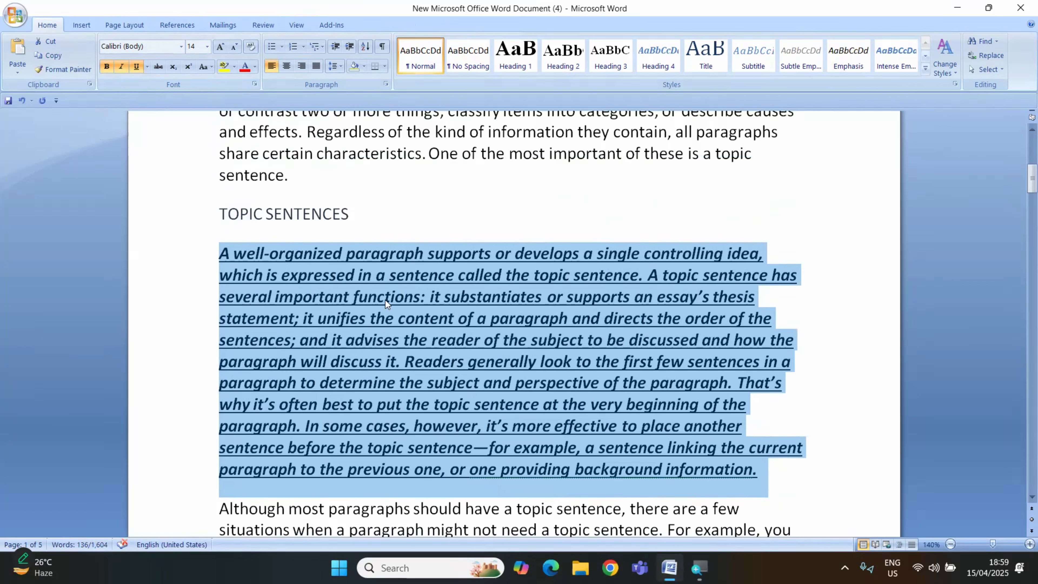
scroll(385, 300, "down", 4)
scroll(385, 300, "up", 9)
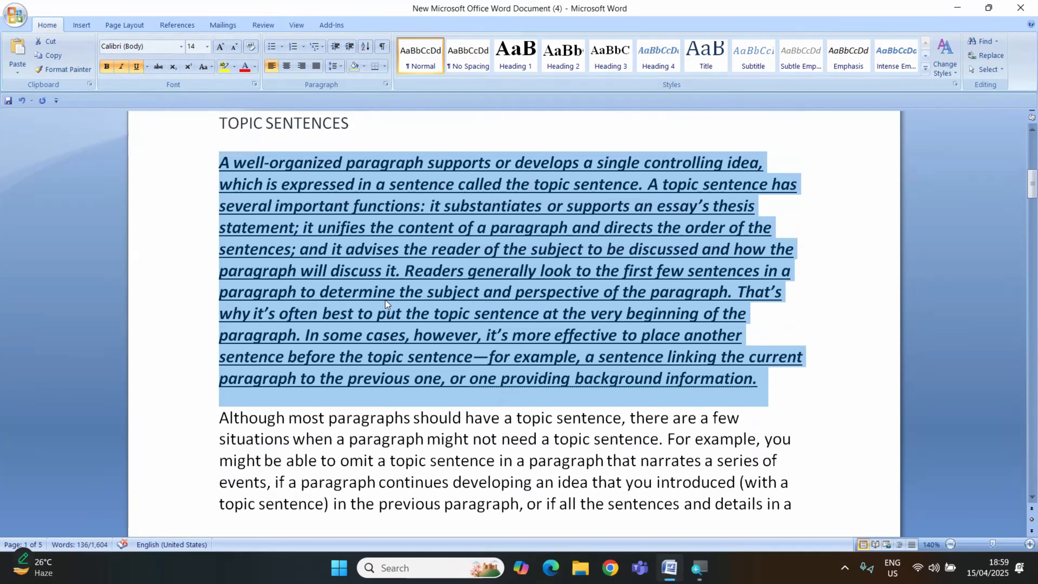
scroll(385, 300, "up", 3)
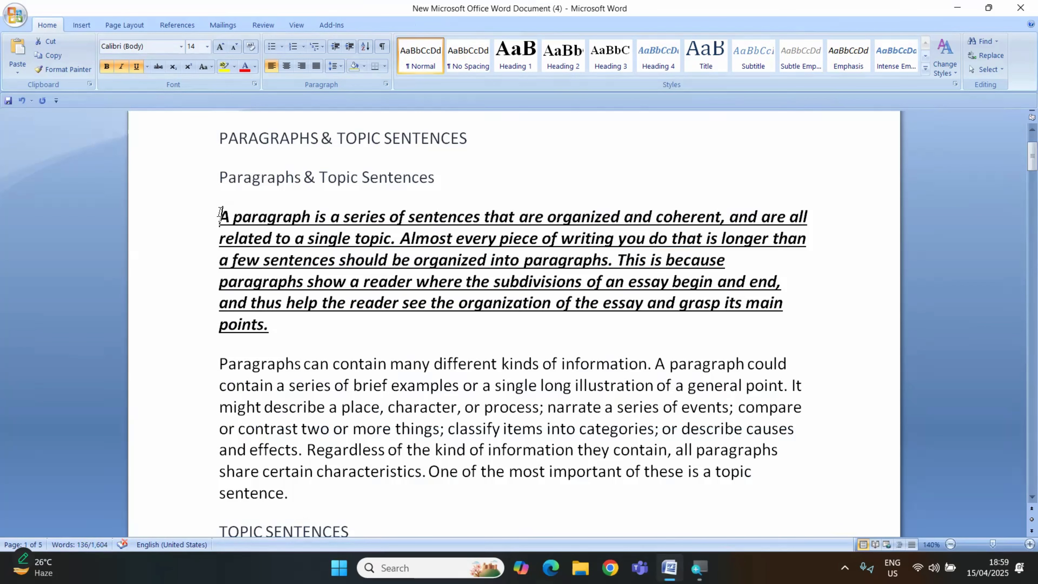
left_click_drag(220, 213, 293, 321)
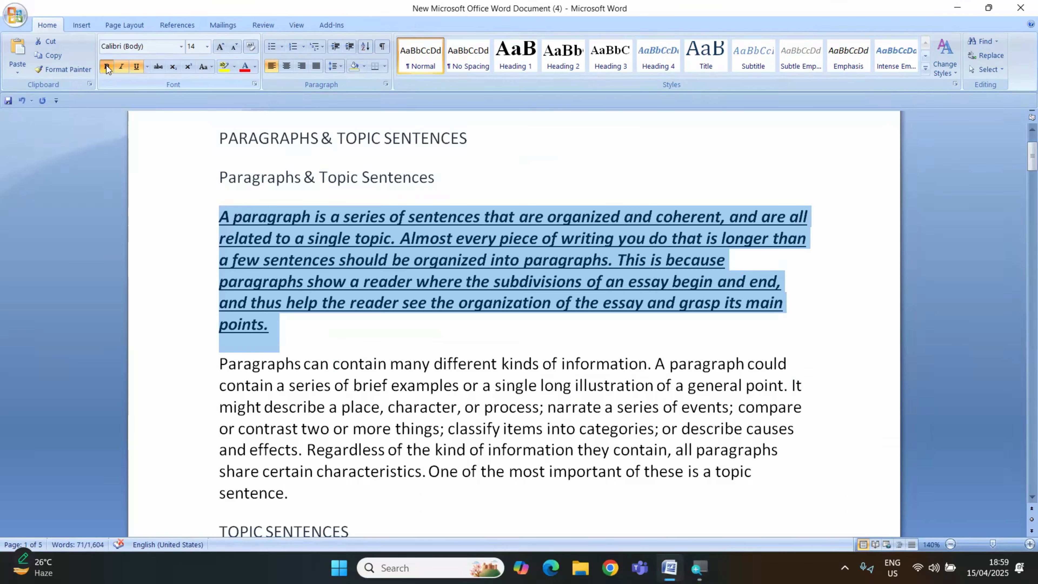
left_click(107, 68)
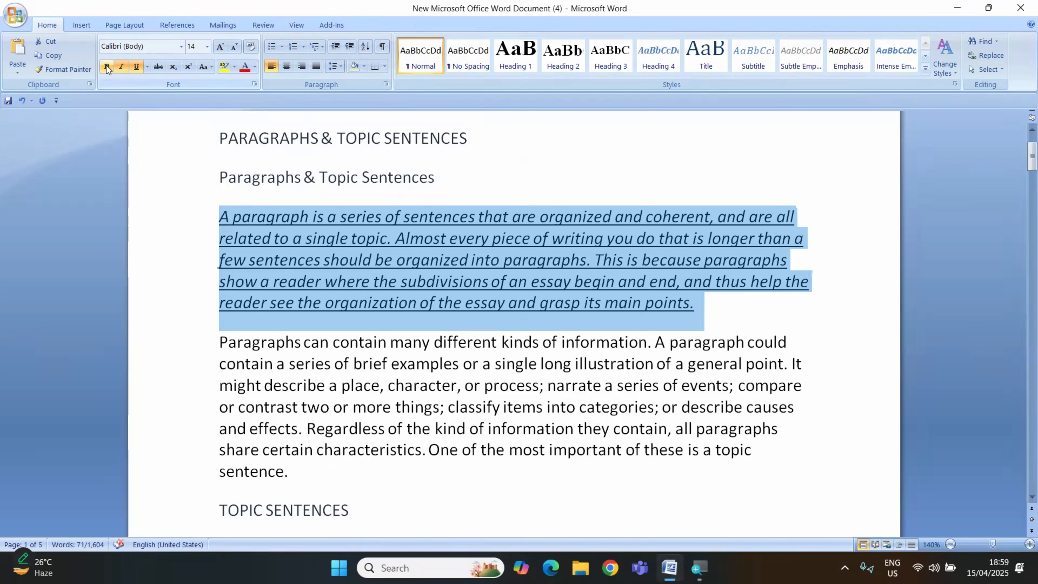
left_click(122, 65)
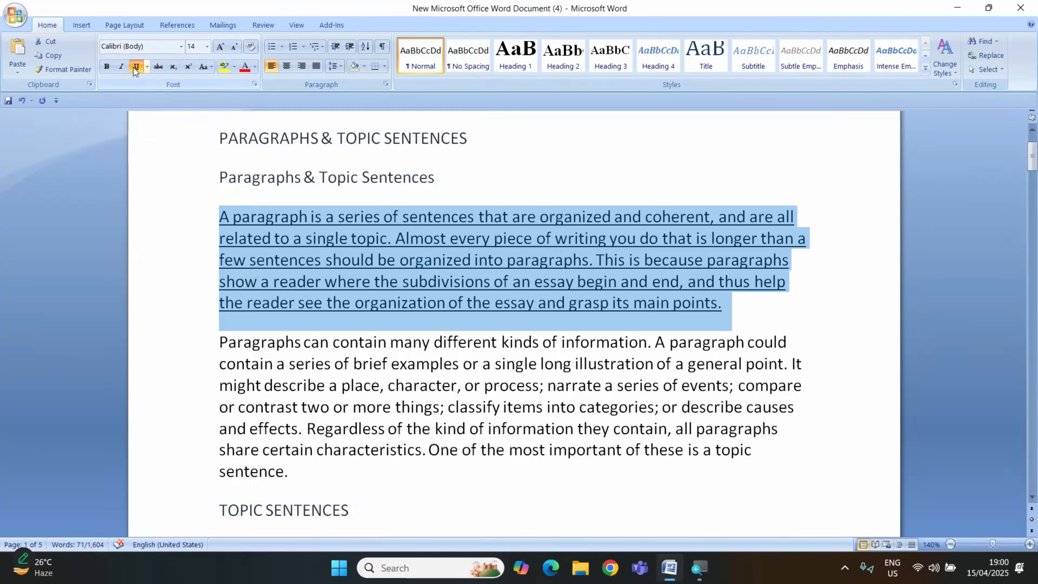
left_click(135, 67)
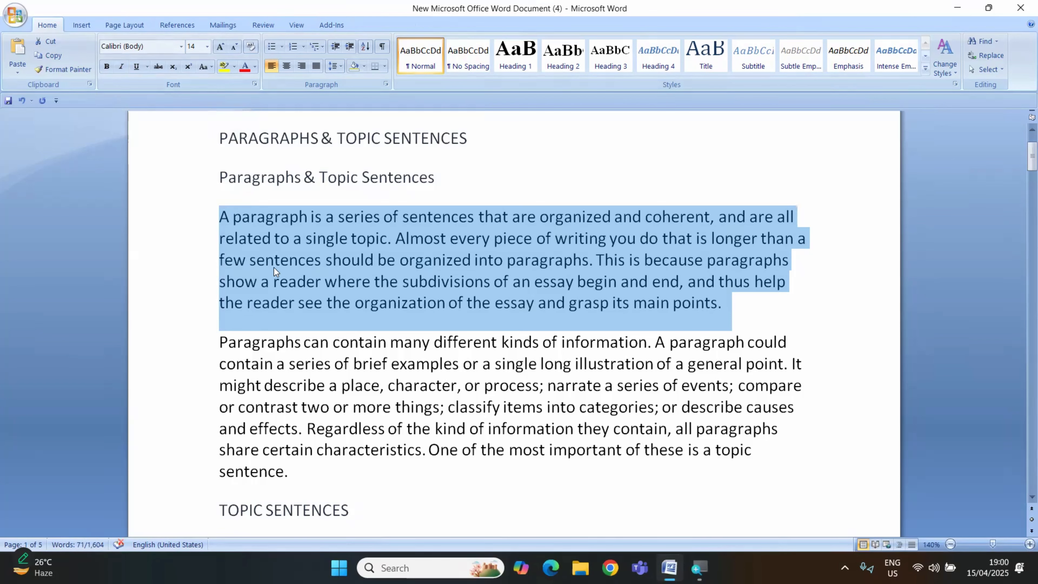
- Clear bold, italic and underline from the "A well-organized paragraph" paragraph below the TOPIC SENTENCES heading
left_click(260, 341)
scroll(264, 340, "down", 2)
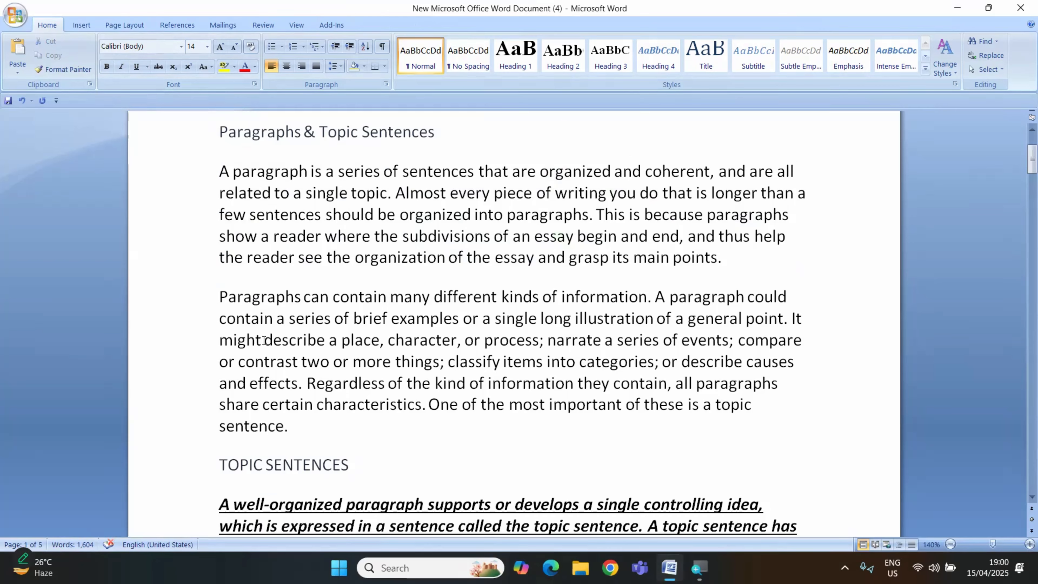
scroll(263, 340, "down", 4)
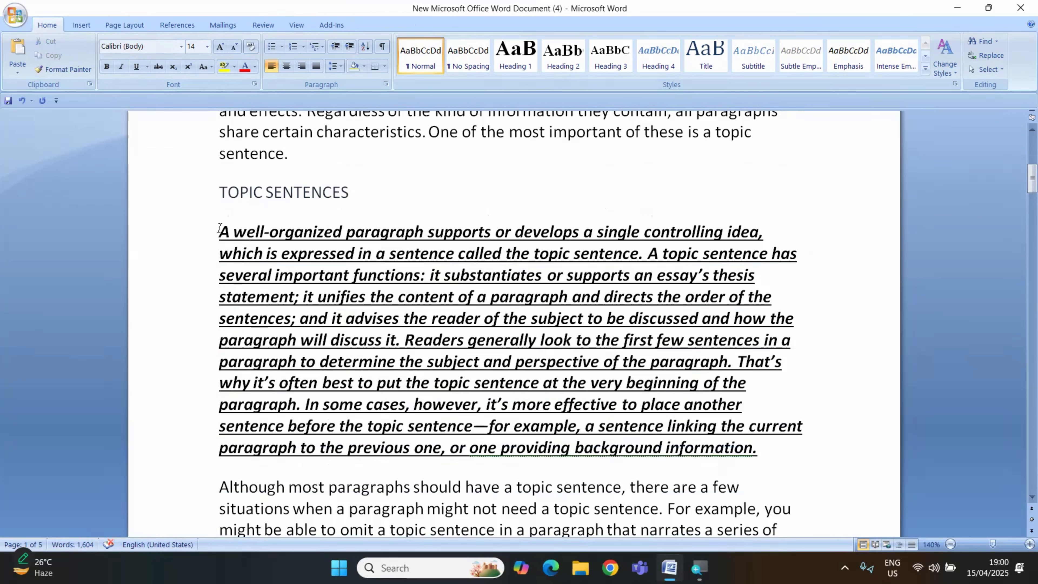
left_click_drag(219, 229, 772, 457)
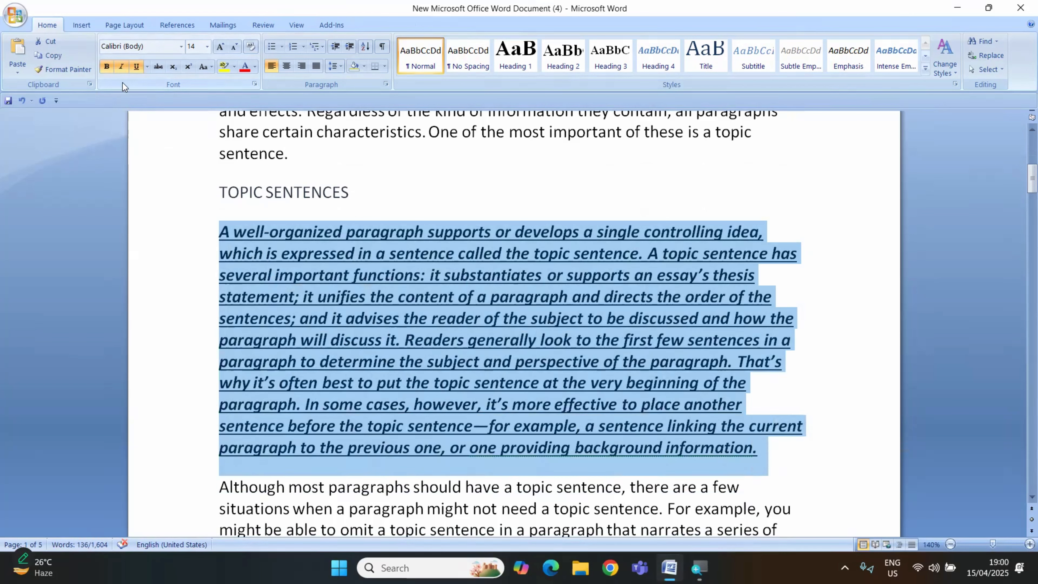
left_click(107, 67)
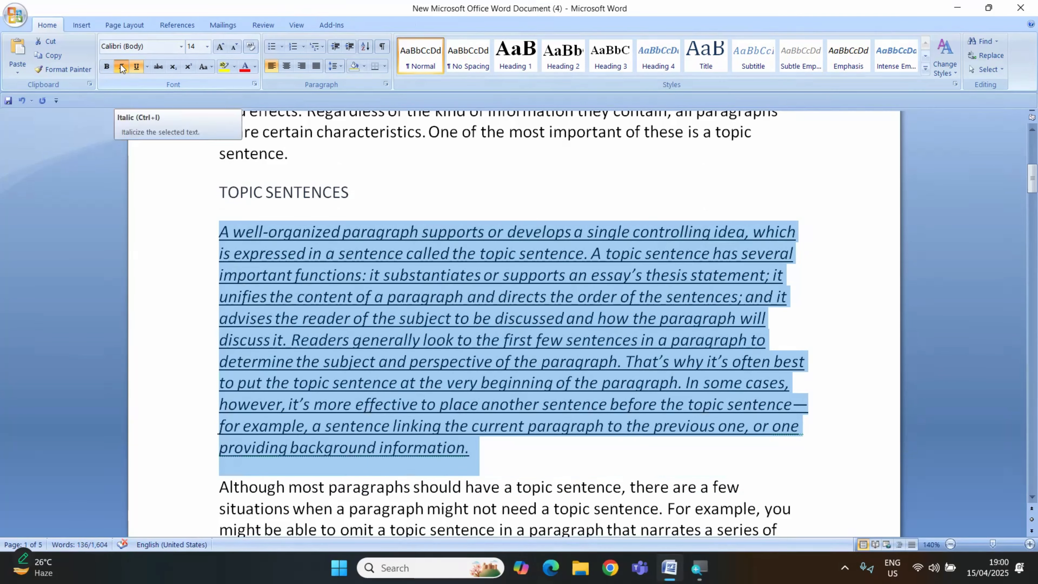
left_click(120, 65)
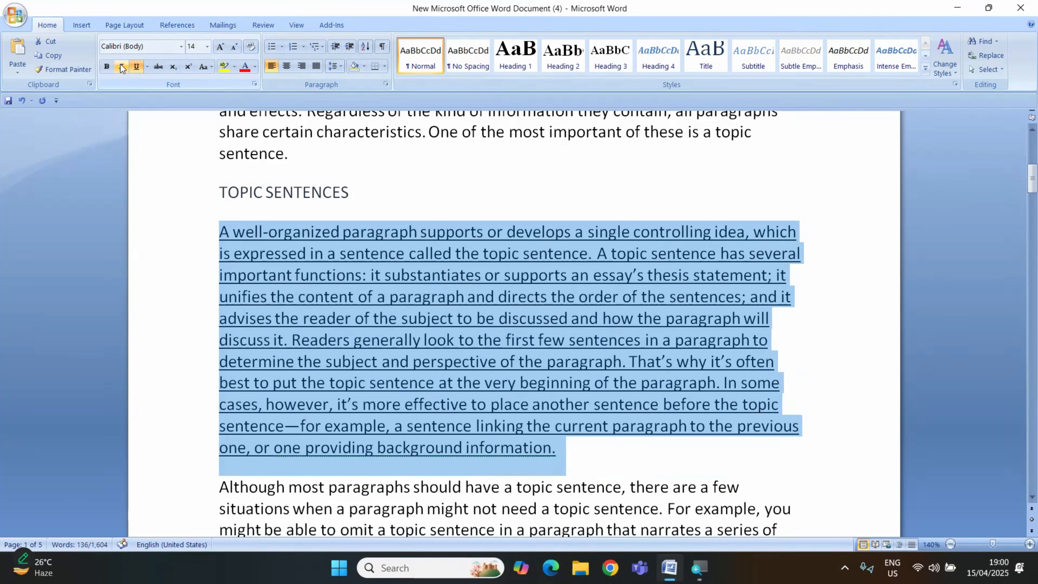
left_click(135, 66)
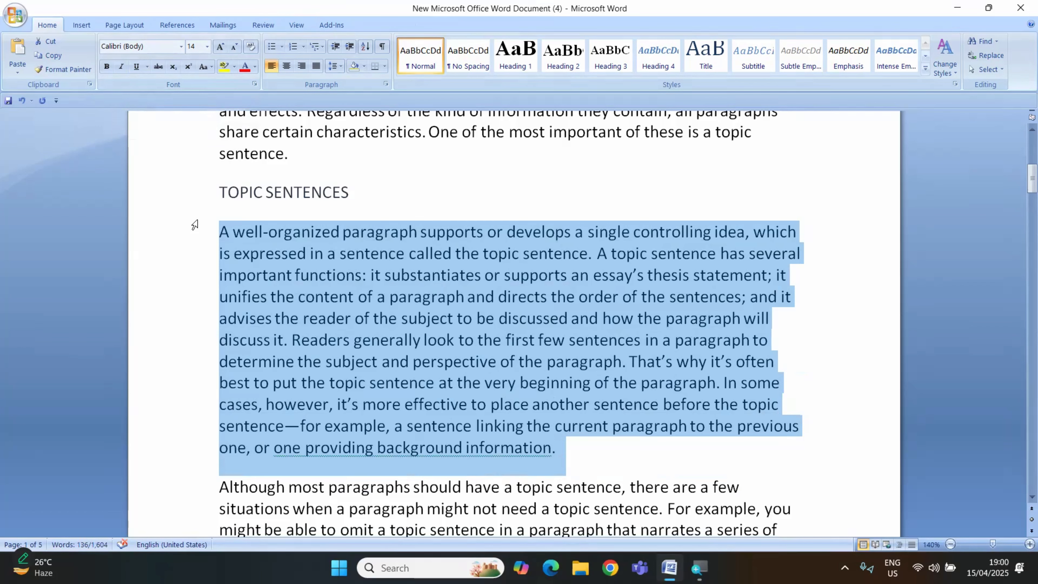
- Format the title "PARAGRAPHS & TOPIC SENTENCES" at the start of the document as bold, italic and underlined
scroll(194, 224, "up", 3)
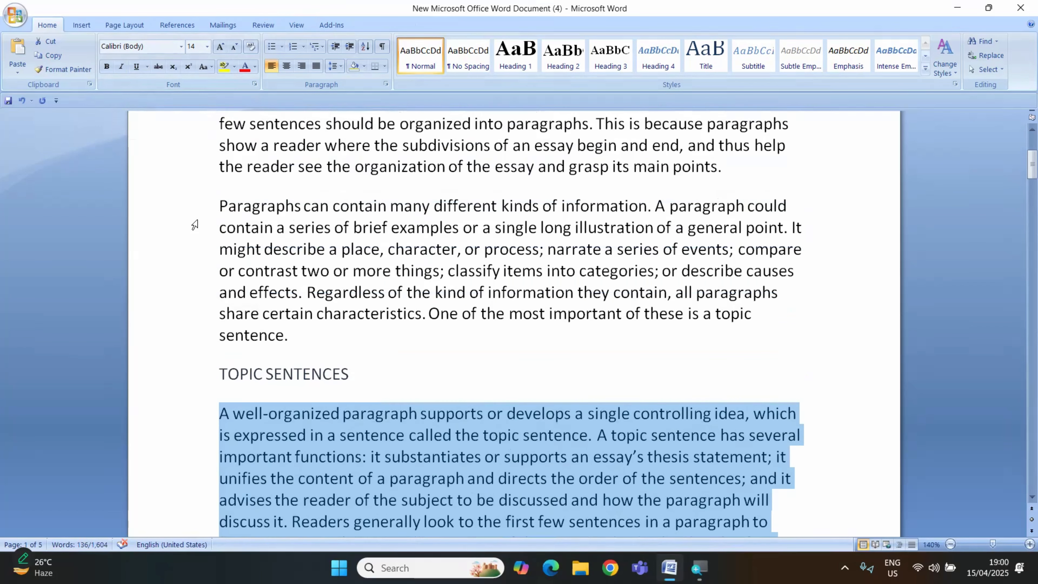
scroll(195, 224, "up", 4)
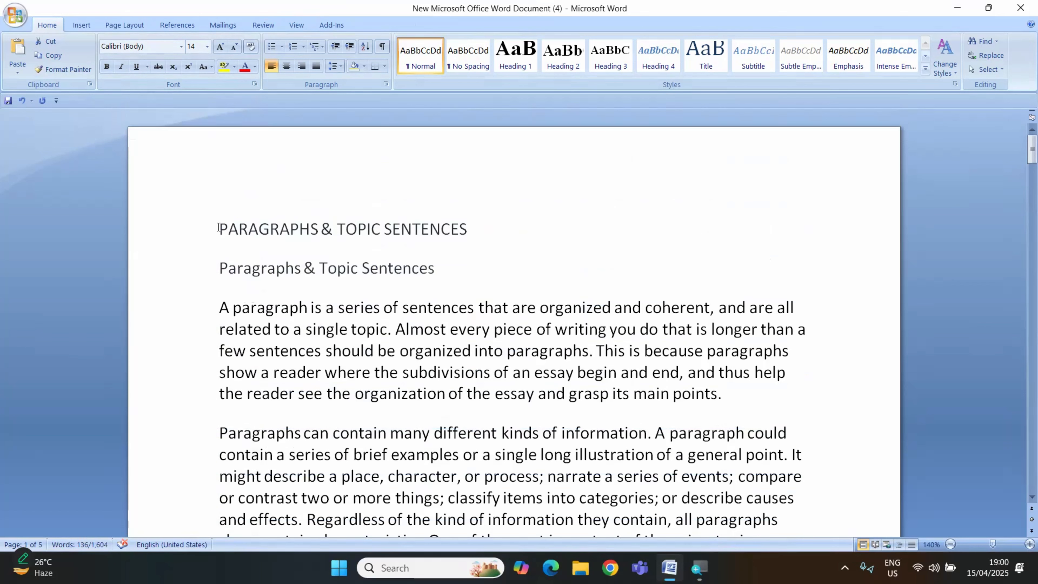
left_click_drag(219, 227, 446, 237)
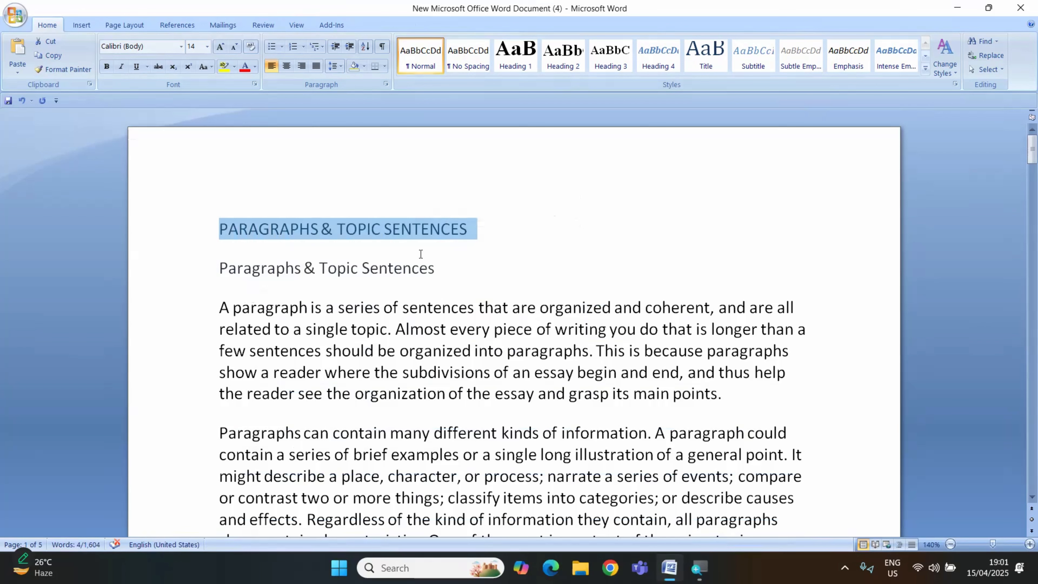
key("ctrl+b")
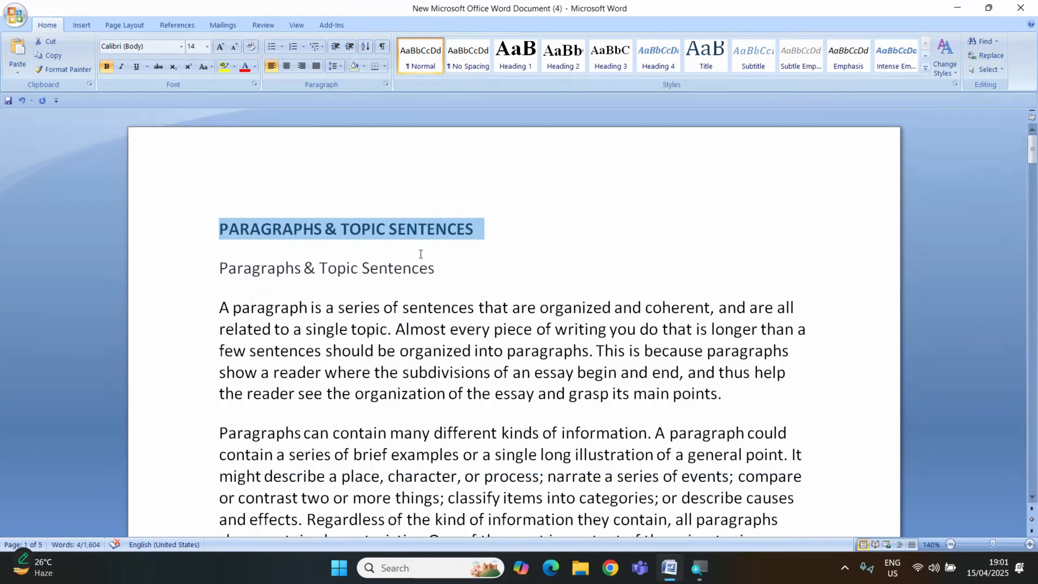
key("ctrl+i")
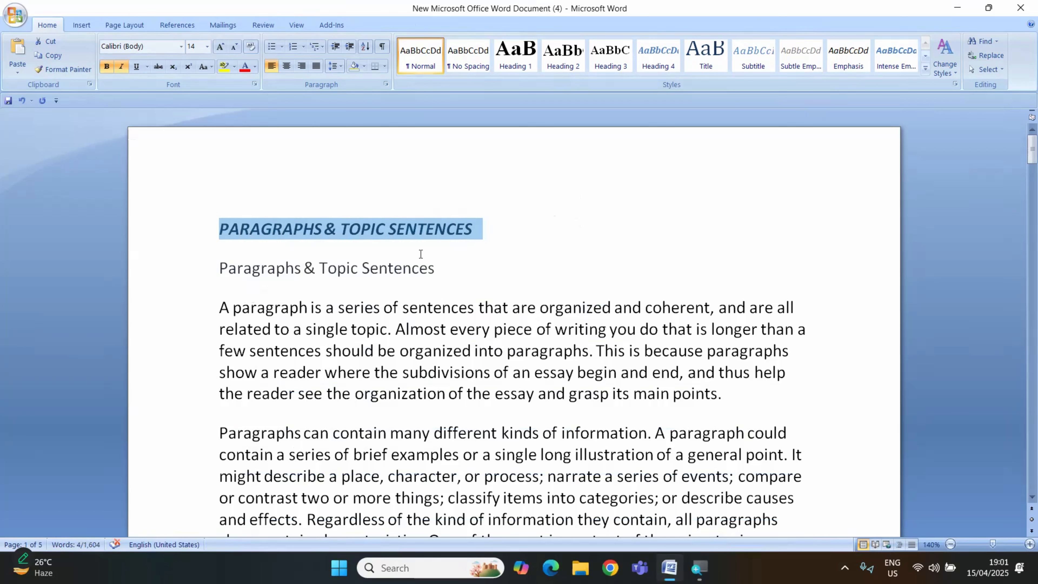
key("ctrl+u")
- Make the "TOPIC SENTENCES" section heading bold, italic and underlined
scroll(396, 260, "down", 3)
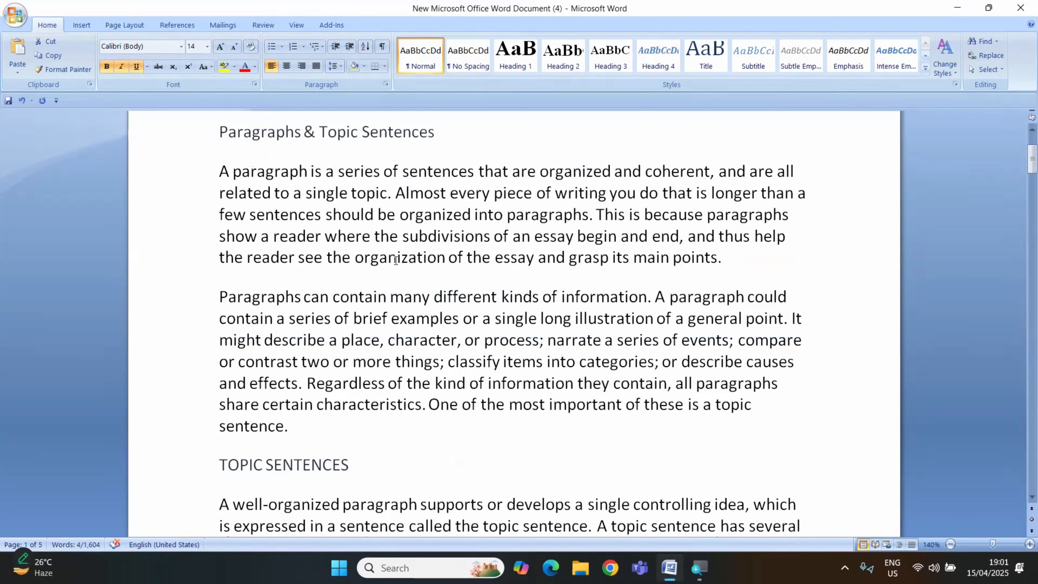
scroll(395, 260, "down", 3)
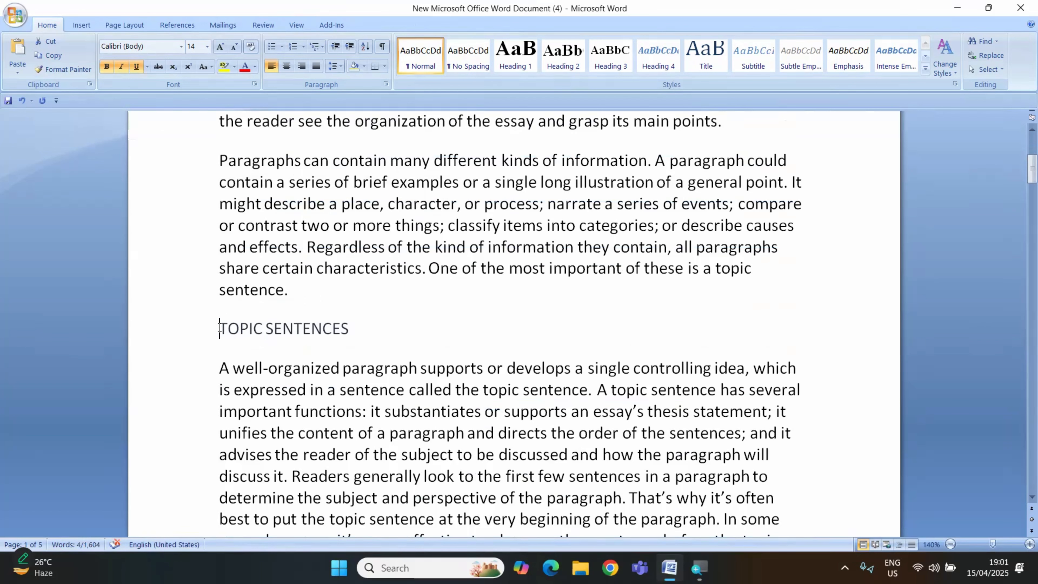
left_click_drag(219, 328, 350, 331)
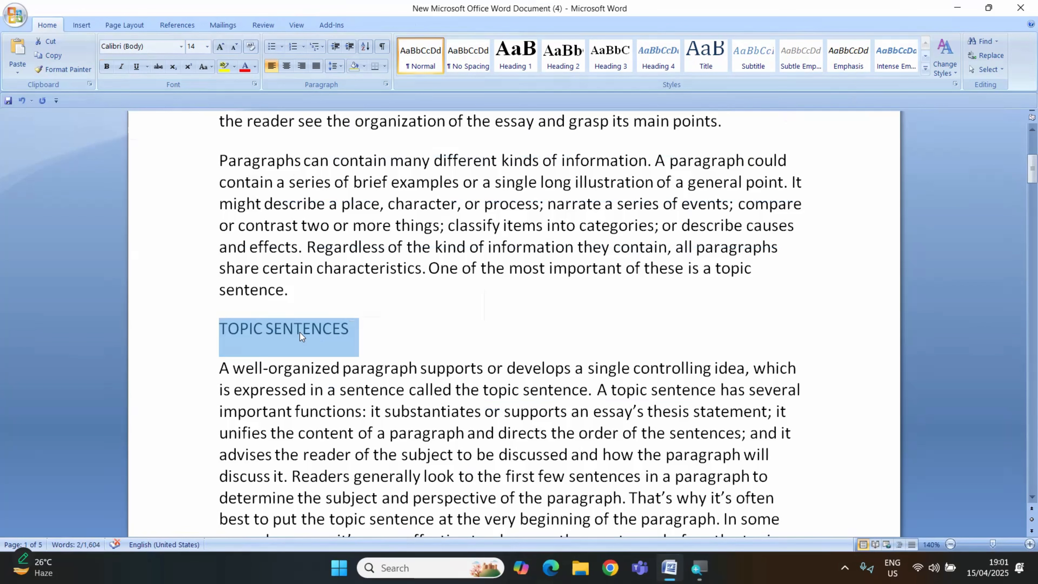
key("ctrl+b")
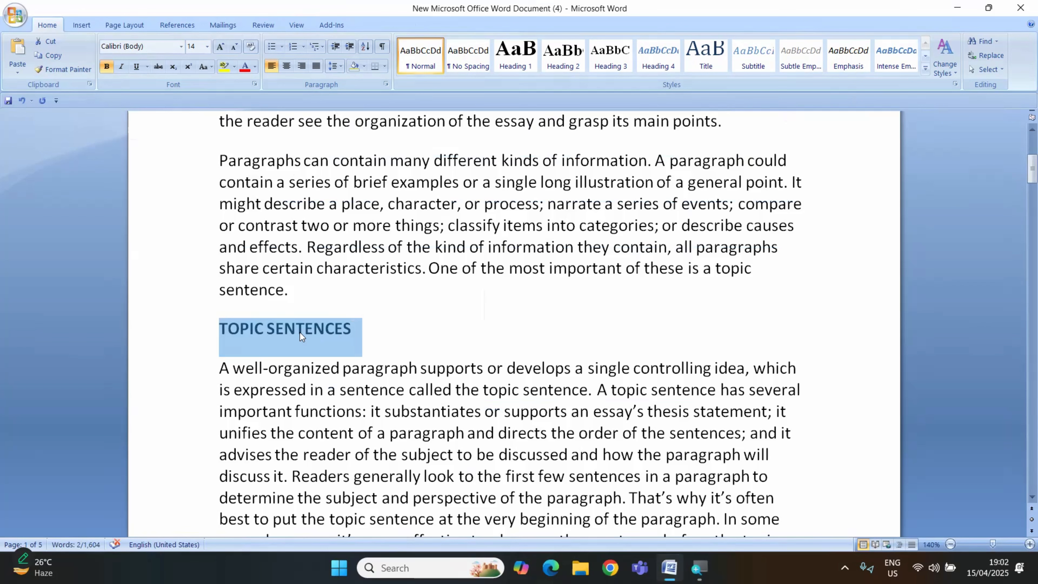
key("ctrl+i")
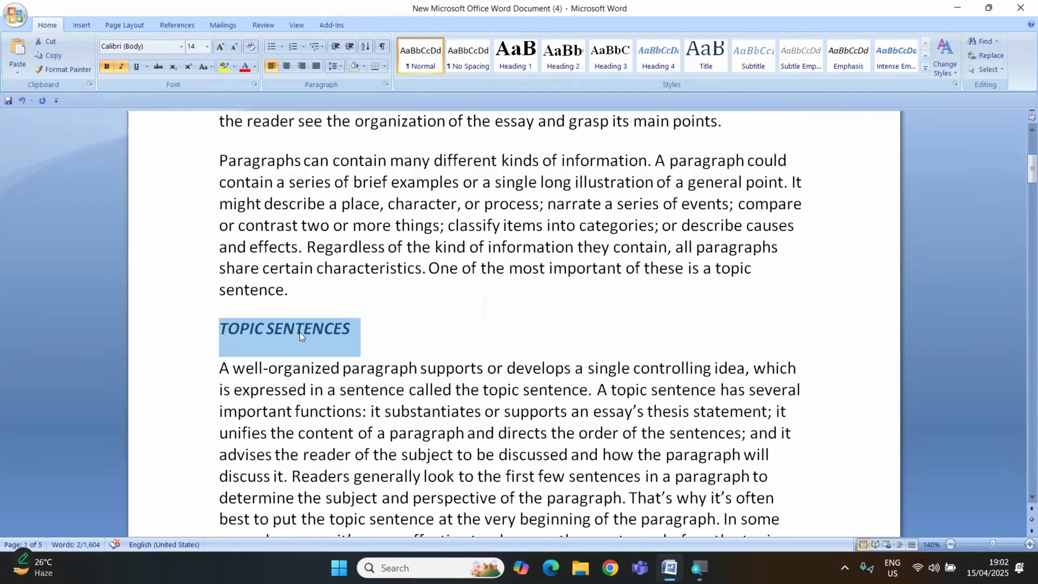
key("ctrl+u")
scroll(300, 332, "up", 4)
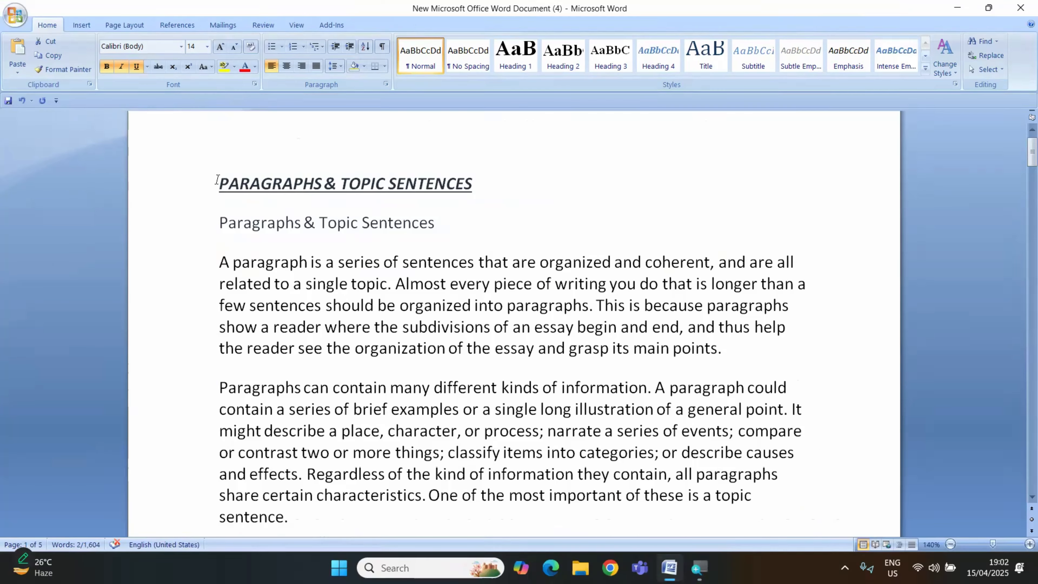
- Remove the bold, italic and underline formatting from the title "PARAGRAPHS & TOPIC SENTENCES" at the start of the document
left_click_drag(222, 181, 467, 181)
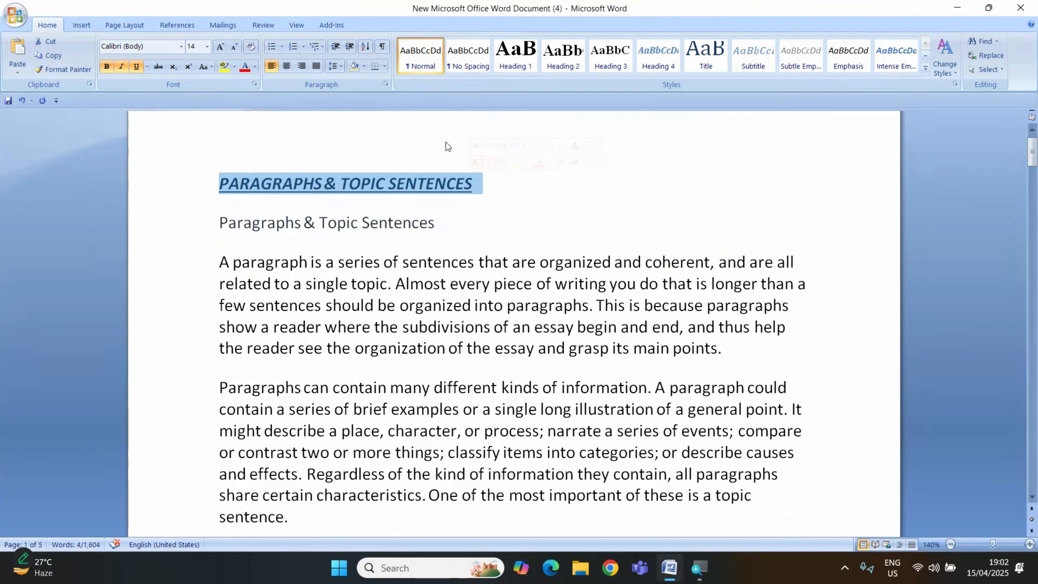
key("ctrl+b")
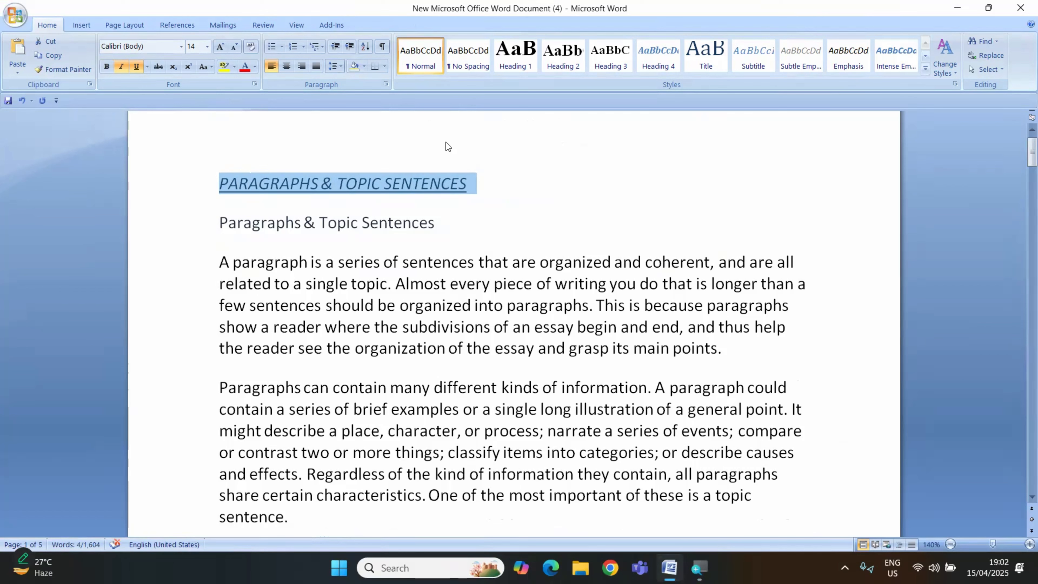
key("ctrl+i")
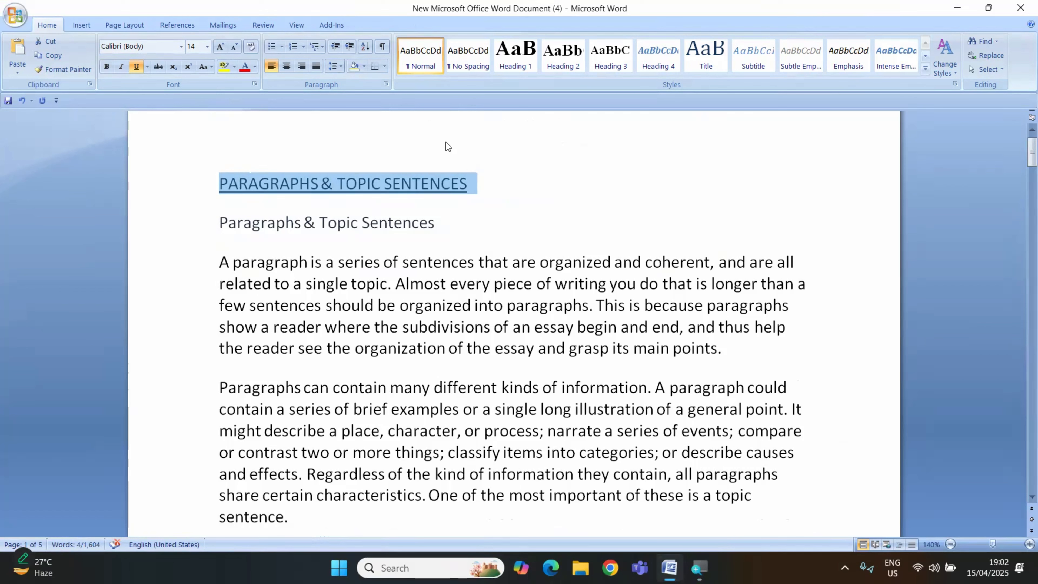
key("ctrl+u")
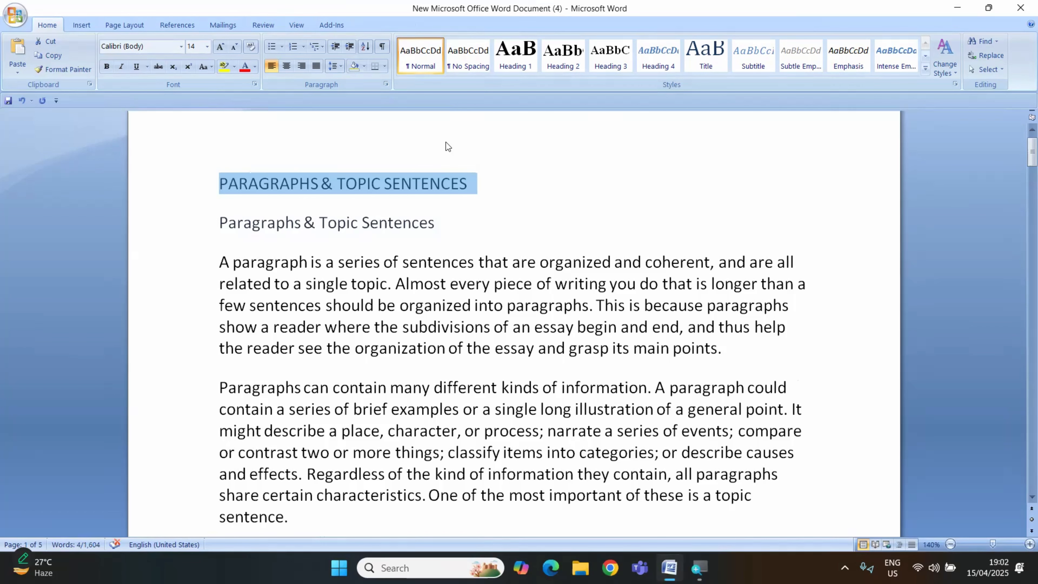
- Clear bold, italic and underline from the "TOPIC SENTENCES" section heading above the "A well-organized paragraph" text
scroll(396, 217, "down", 4)
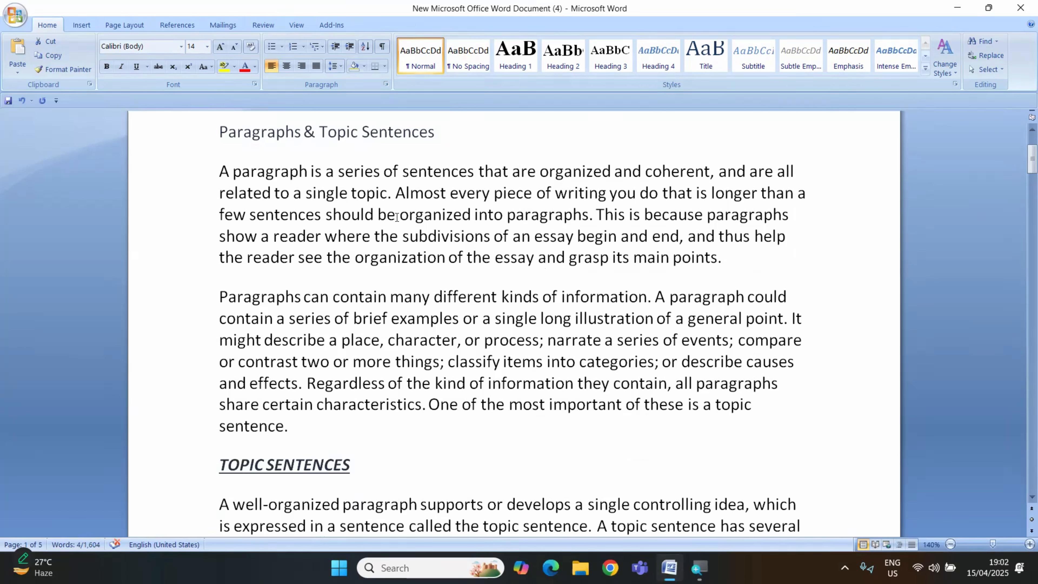
scroll(325, 238, "down", 1)
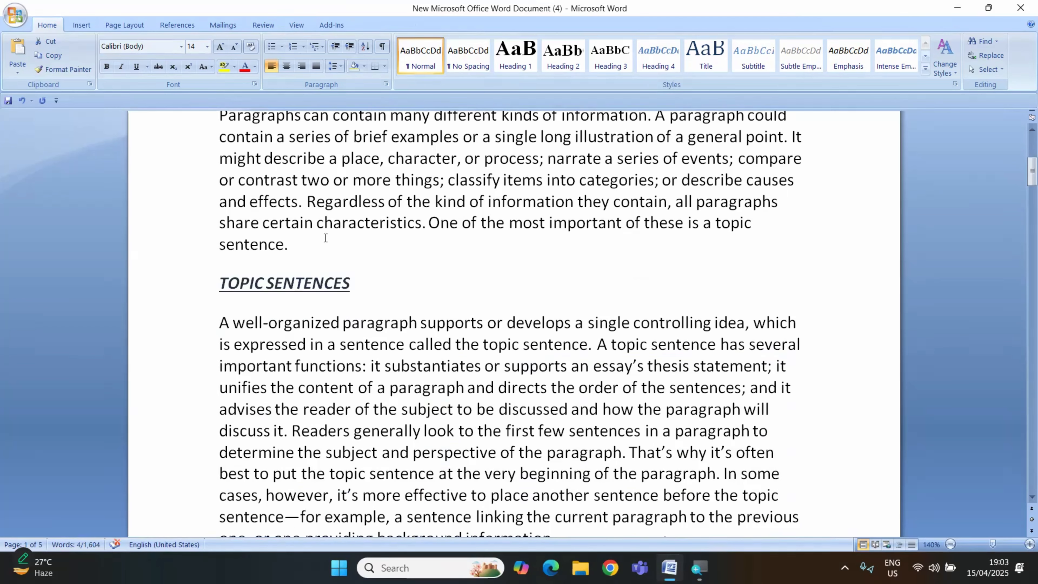
left_click(315, 246)
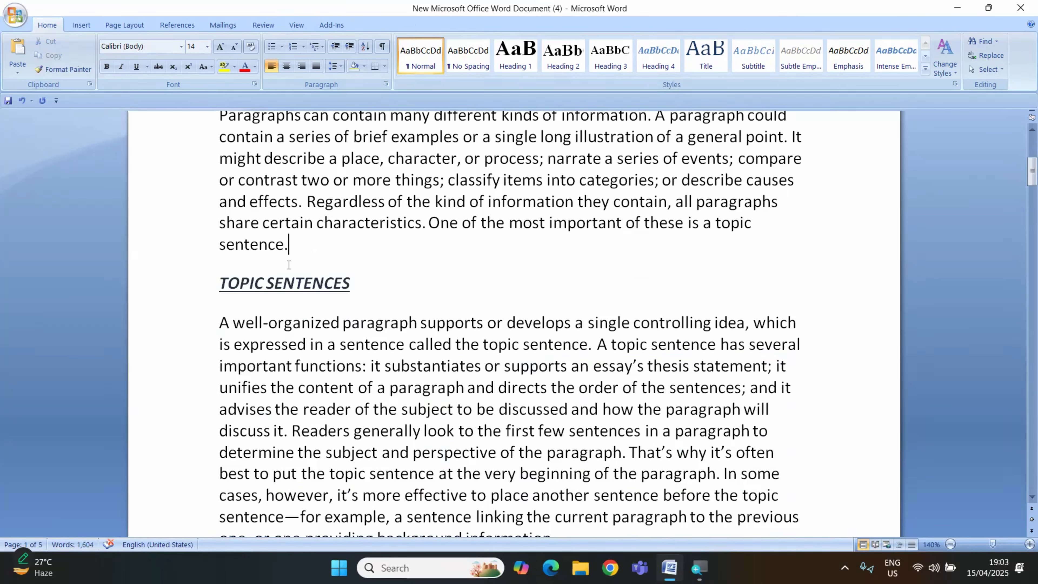
left_click(221, 283)
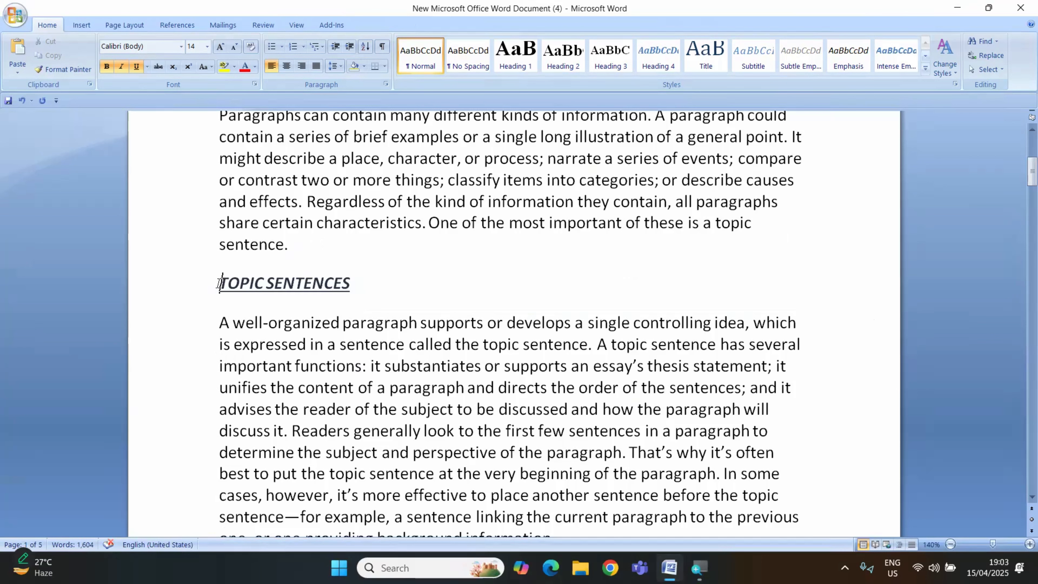
left_click_drag(219, 283, 353, 282)
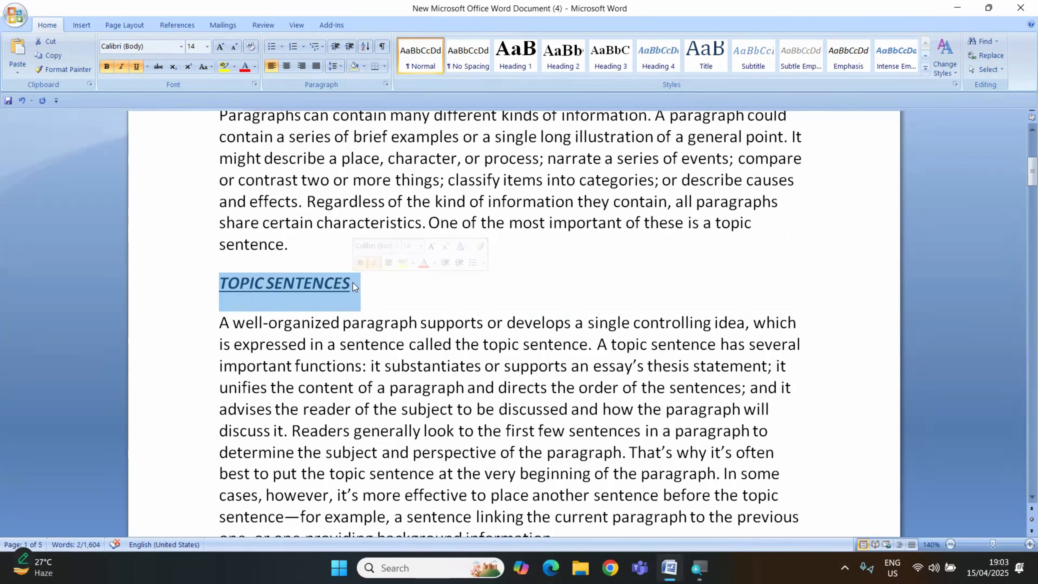
key("ctrl+b")
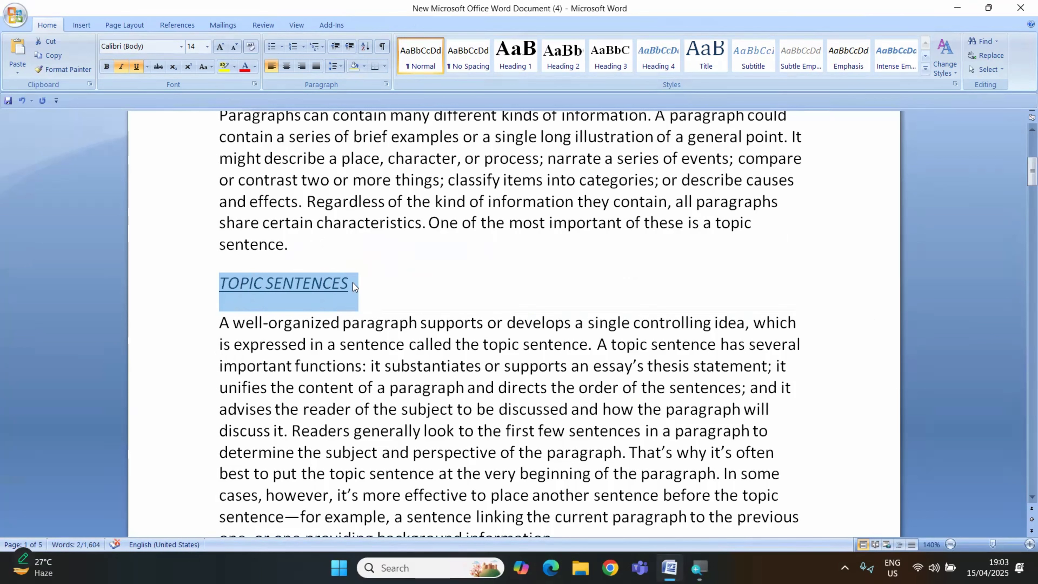
key("ctrl+i")
key("ctrl+u")
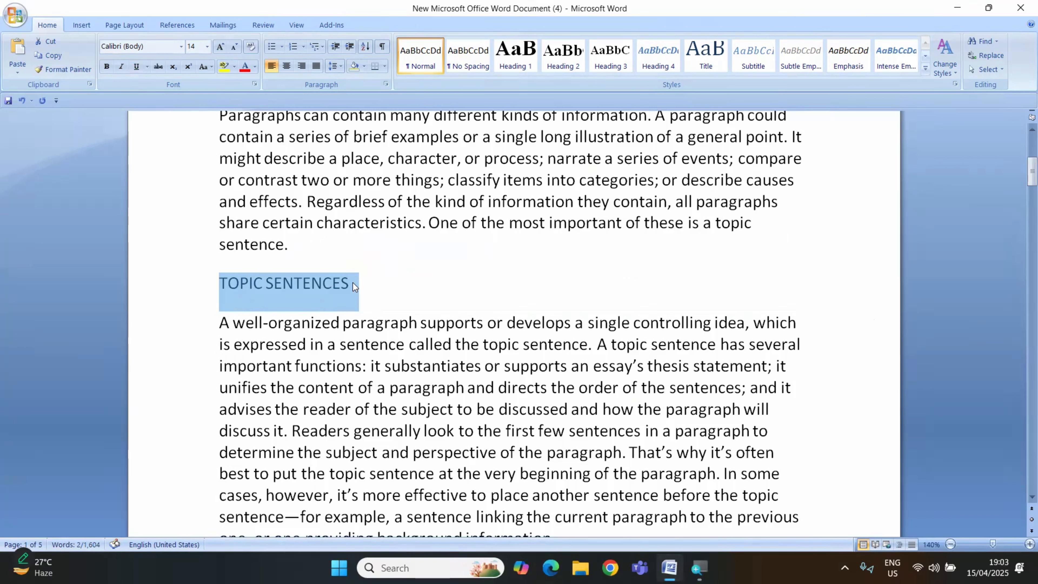